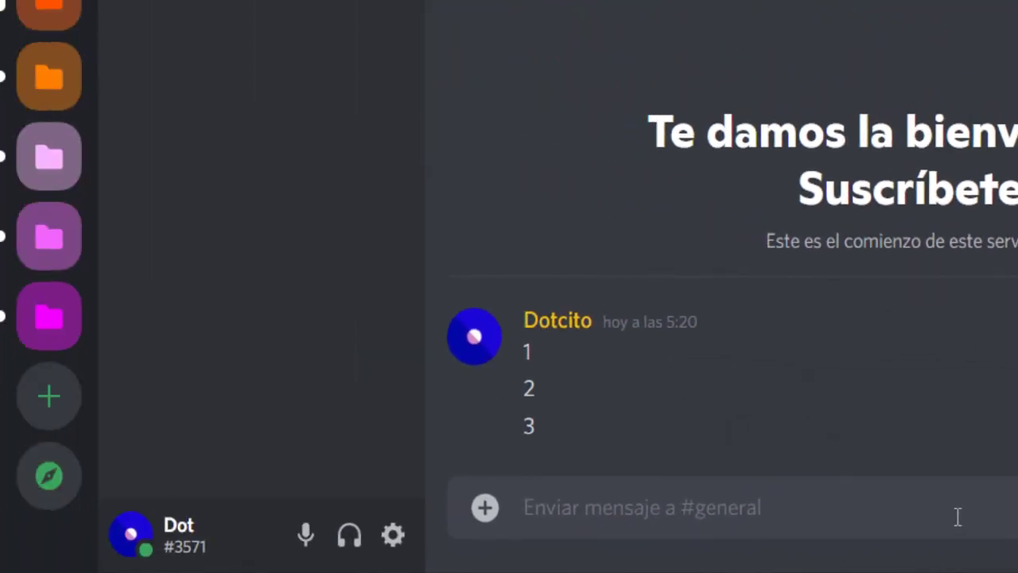
- Send the message "hola" three times in the #general channel
{"action": "type", "text": "hola"}
{"action": "key", "text": "Return"}
{"action": "type", "text": "ho"}
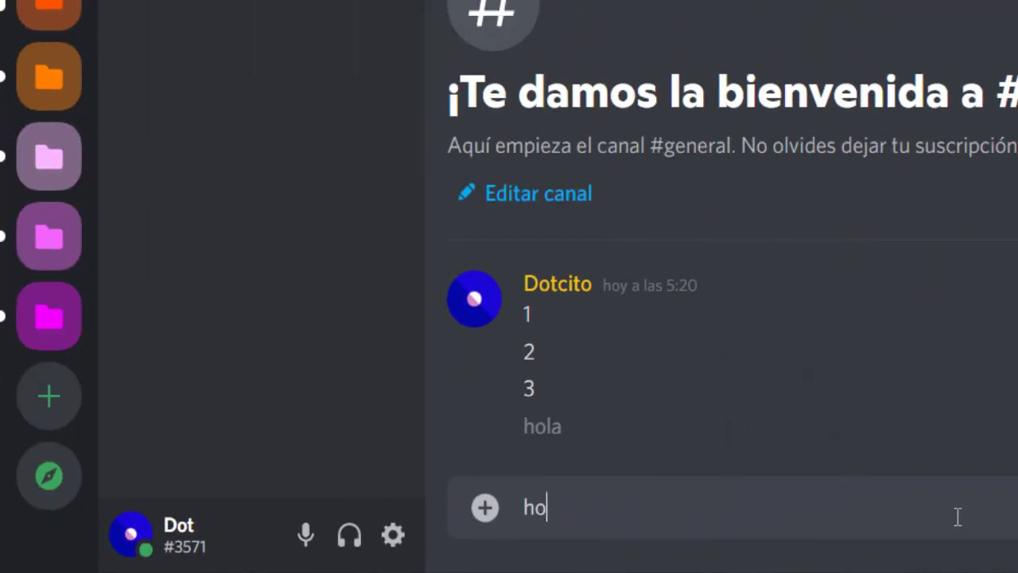
{"action": "key", "text": "BackSpace"}
{"action": "type", "text": "ola"}
{"action": "key", "text": "Return"}
{"action": "type", "text": "hola"}
{"action": "key", "text": "Return"}
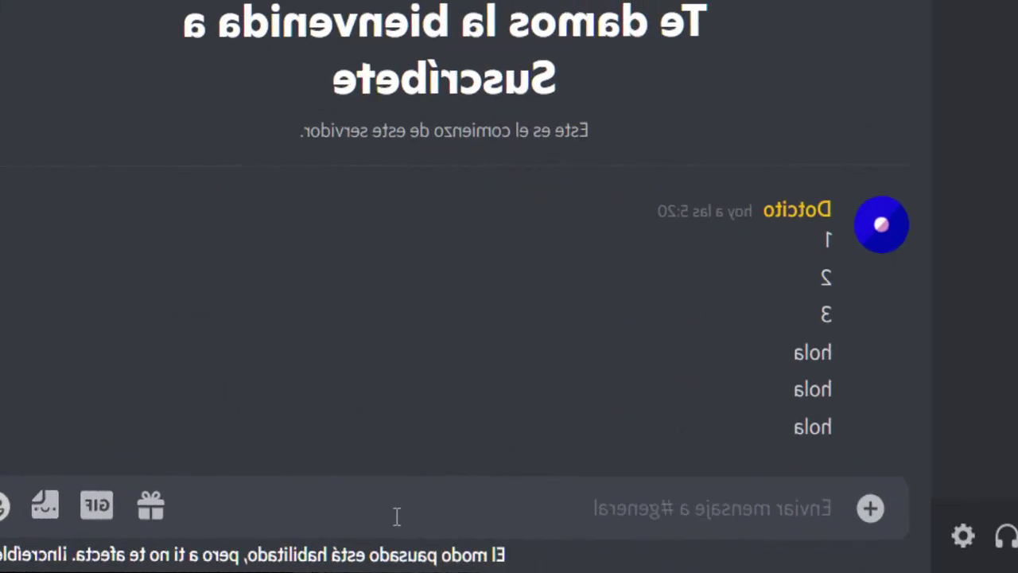
{"action": "mouse_move", "coordinate": [525, 561]}
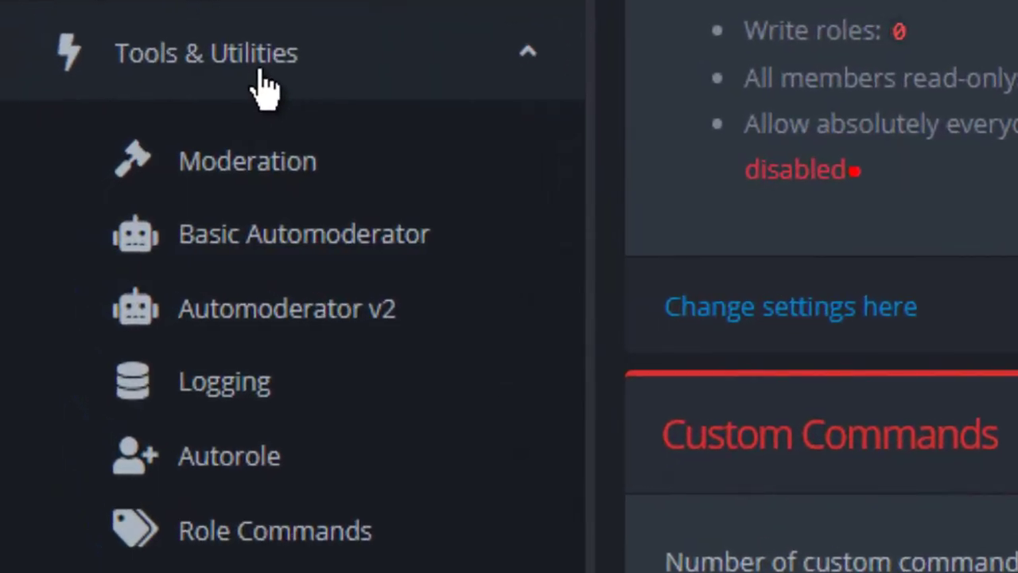
- In the YAGPDB.xyz control panel, open Automoderator v2 and create a ruleset named "Modo Lento"
{"action": "left_click", "coordinate": [350, 327]}
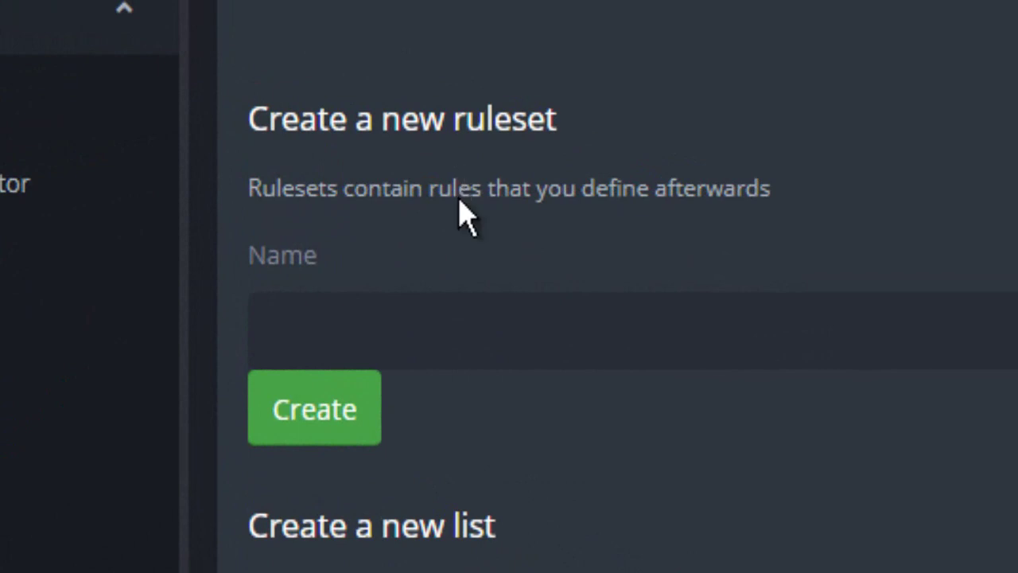
{"action": "left_click", "coordinate": [443, 357]}
{"action": "type", "text": "Modo Lento"}
{"action": "key", "text": "Return"}
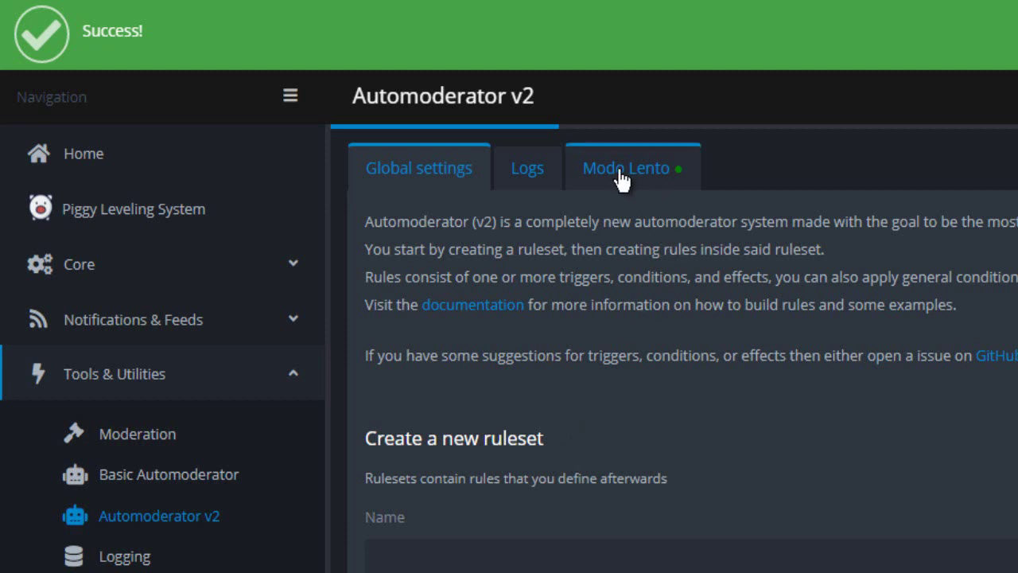
- Create a new rule named "1" inside the Modo Lento ruleset
{"action": "left_click", "coordinate": [674, 177]}
{"action": "scroll", "coordinate": [339, 289], "scroll_direction": "down", "scroll_amount": 2}
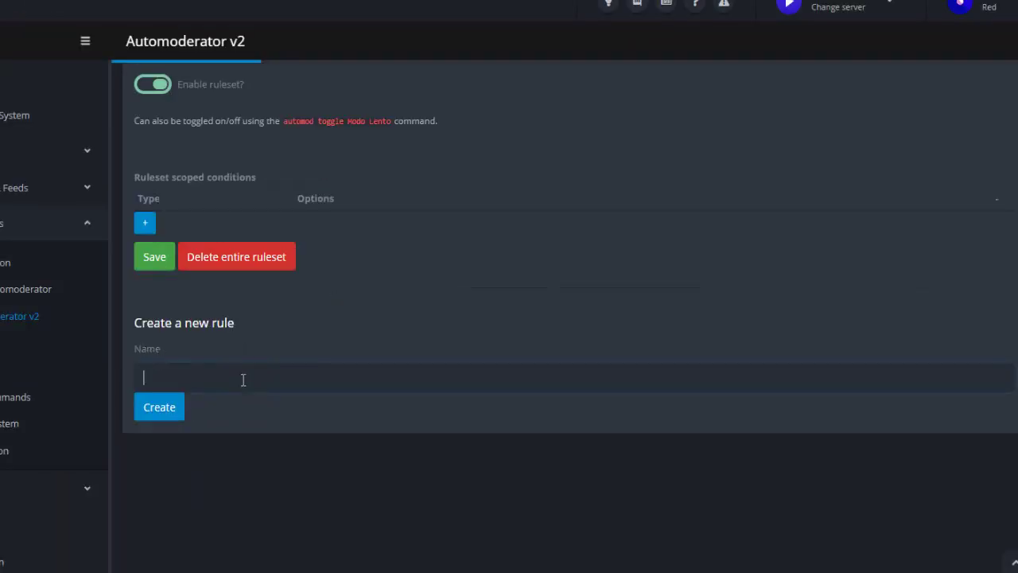
{"action": "type", "text": "1"}
{"action": "key", "text": "Return"}
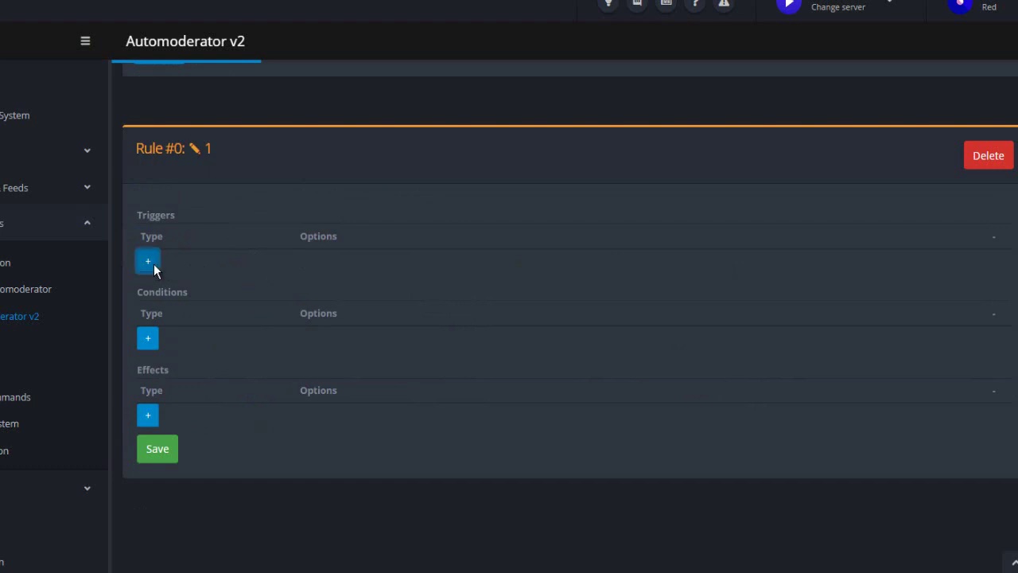
- Add an "x channel messages in y seconds" trigger to rule 1, set to 15 messages within 20 seconds
{"action": "left_click", "coordinate": [159, 268]}
{"action": "left_click", "coordinate": [158, 265]}
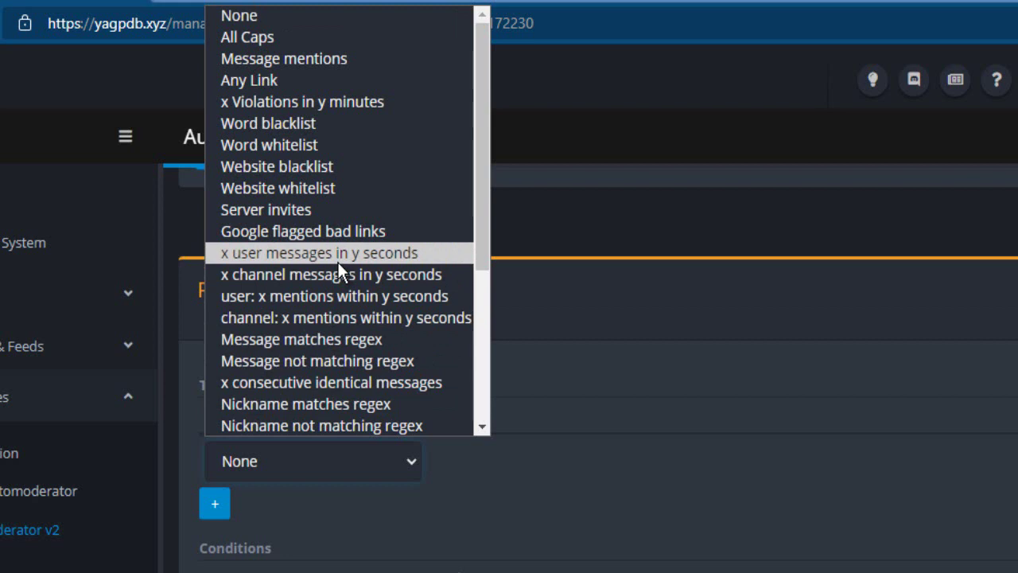
{"action": "left_click", "coordinate": [290, 274]}
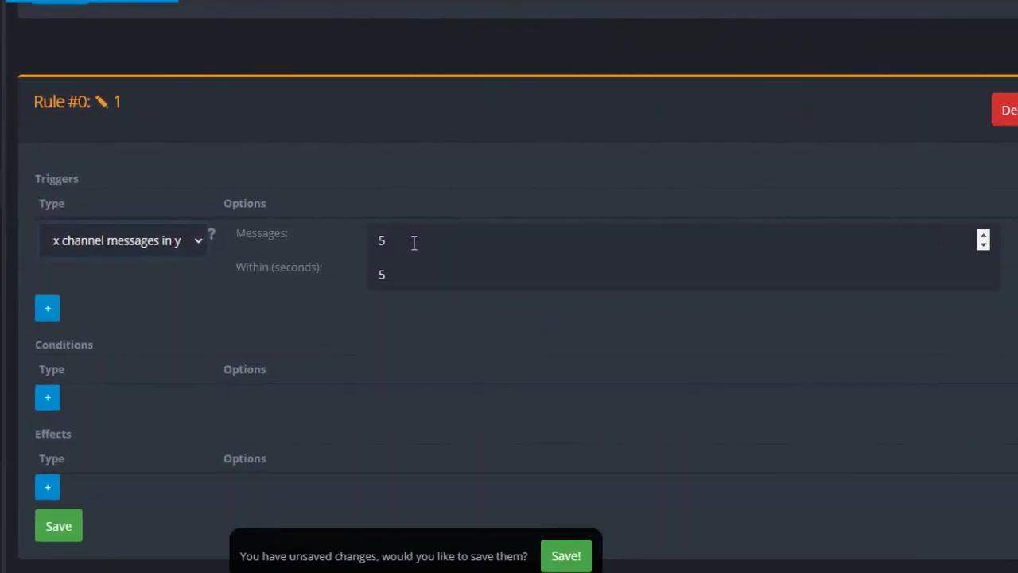
{"action": "double_click", "coordinate": [414, 242]}
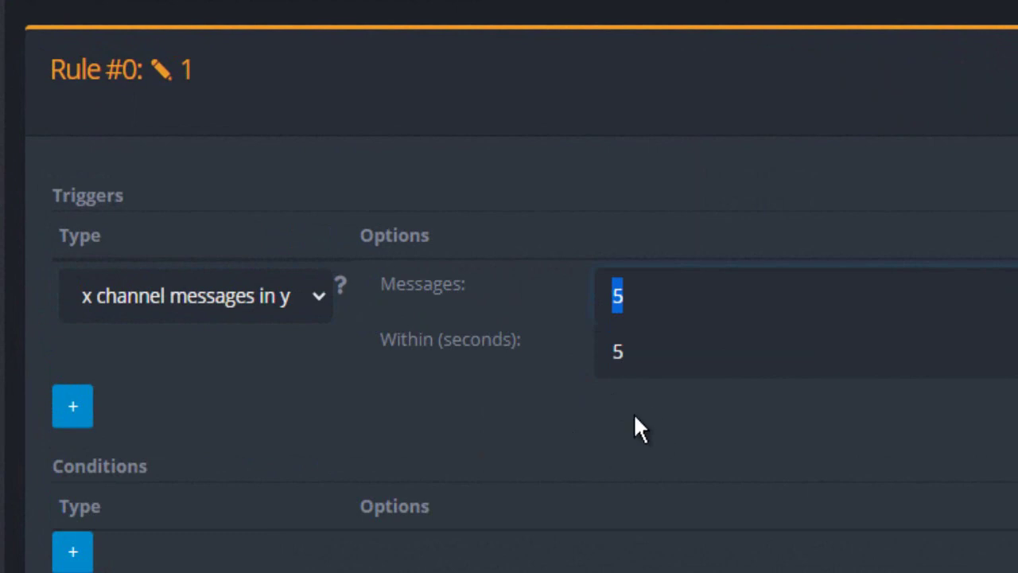
{"action": "type", "text": "15"}
{"action": "key", "text": "Tab"}
{"action": "type", "text": "20"}
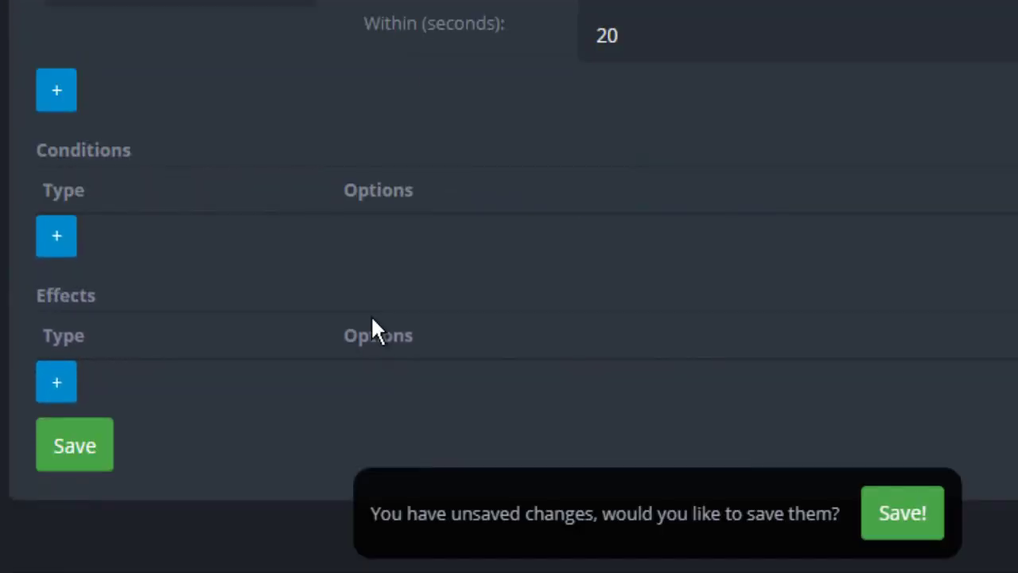
- Add an "Enable Channel slowmode" effect to the rule with a duration of 30 seconds
{"action": "left_click", "coordinate": [59, 387]}
{"action": "left_click", "coordinate": [107, 394]}
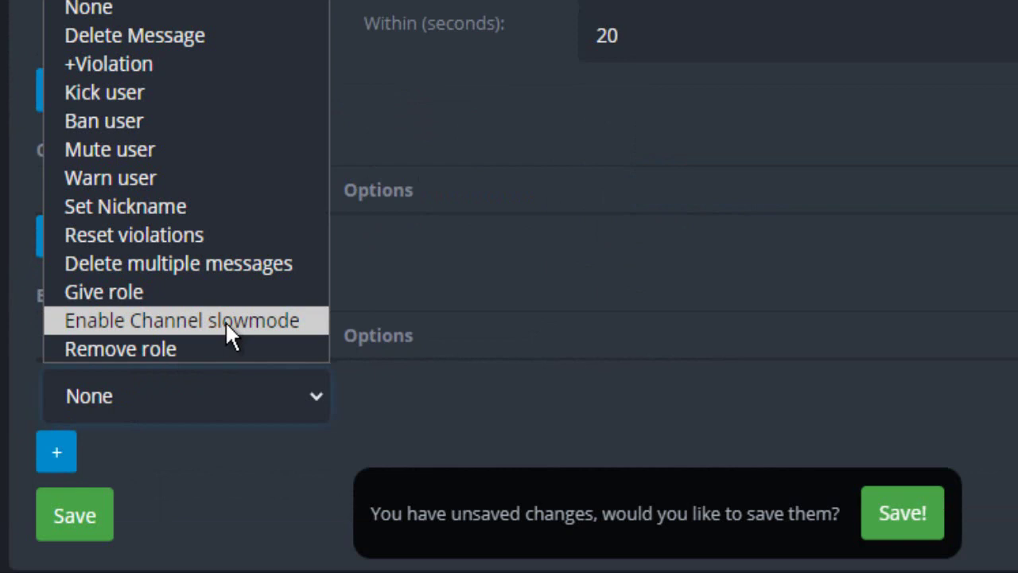
{"action": "left_click", "coordinate": [225, 321]}
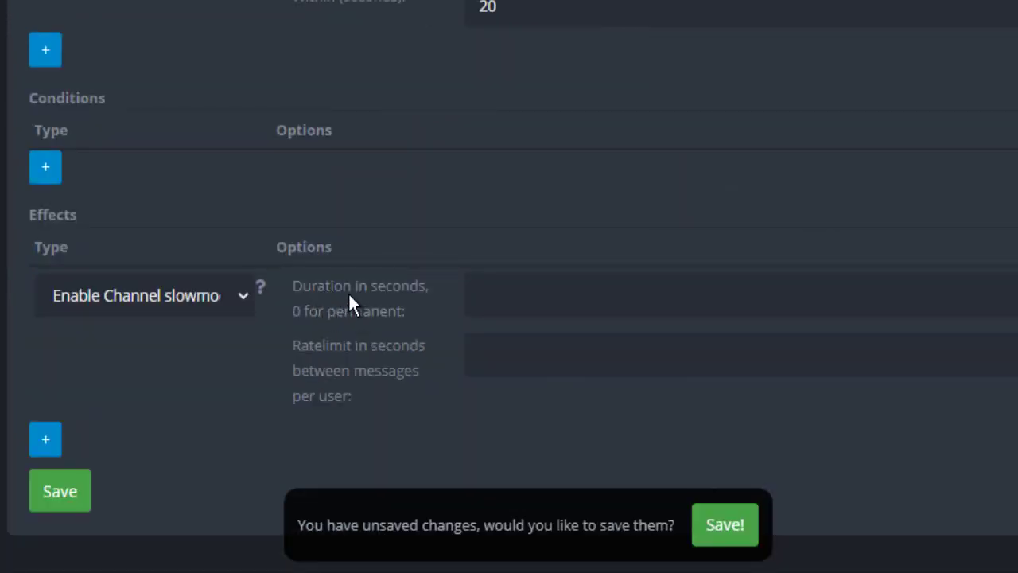
{"action": "left_click", "coordinate": [552, 295]}
{"action": "type", "text": "4"}
{"action": "key", "text": "BackSpace"}
{"action": "type", "text": "30"}
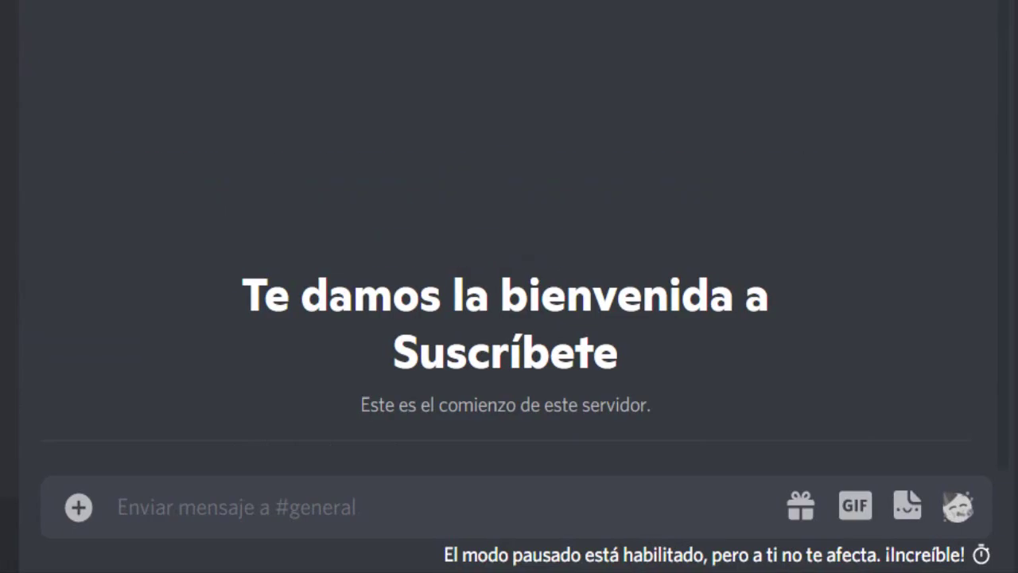
- Set the slowmode effect's ratelimit to 15 seconds between messages per user and save the rule
{"action": "mouse_move", "coordinate": [924, 561]}
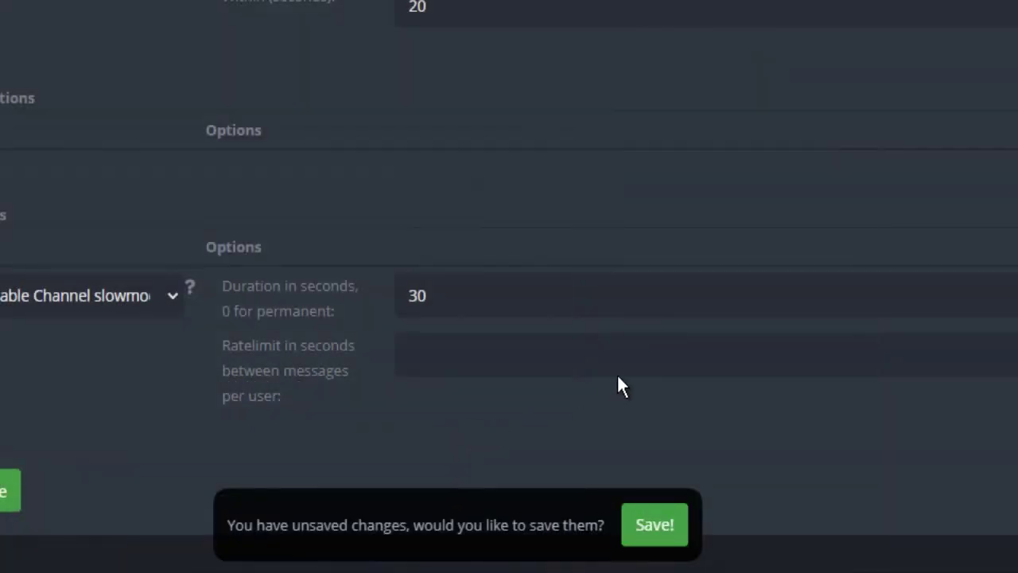
{"action": "left_click", "coordinate": [625, 363]}
{"action": "type", "text": "15"}
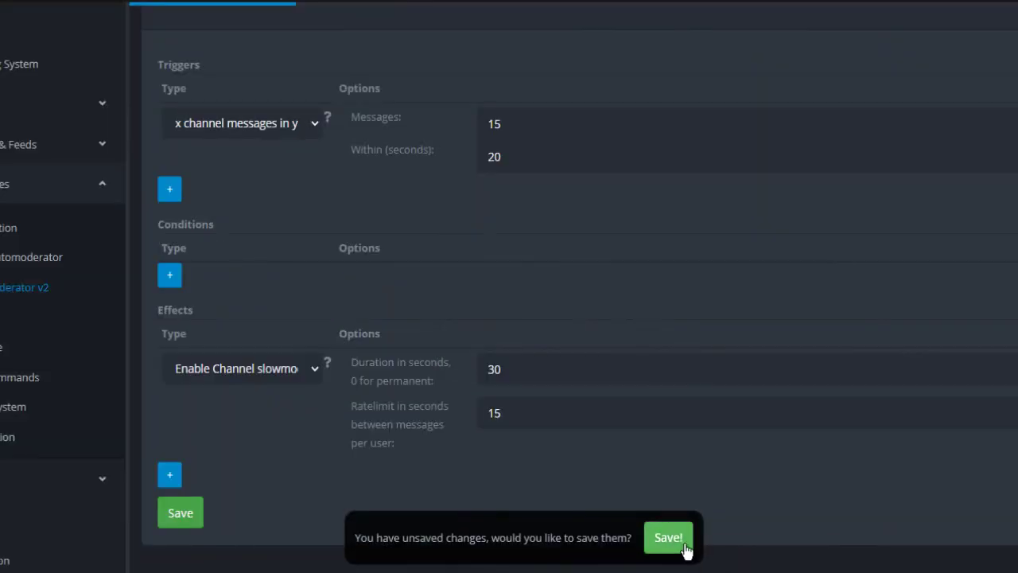
{"action": "left_click", "coordinate": [654, 525]}
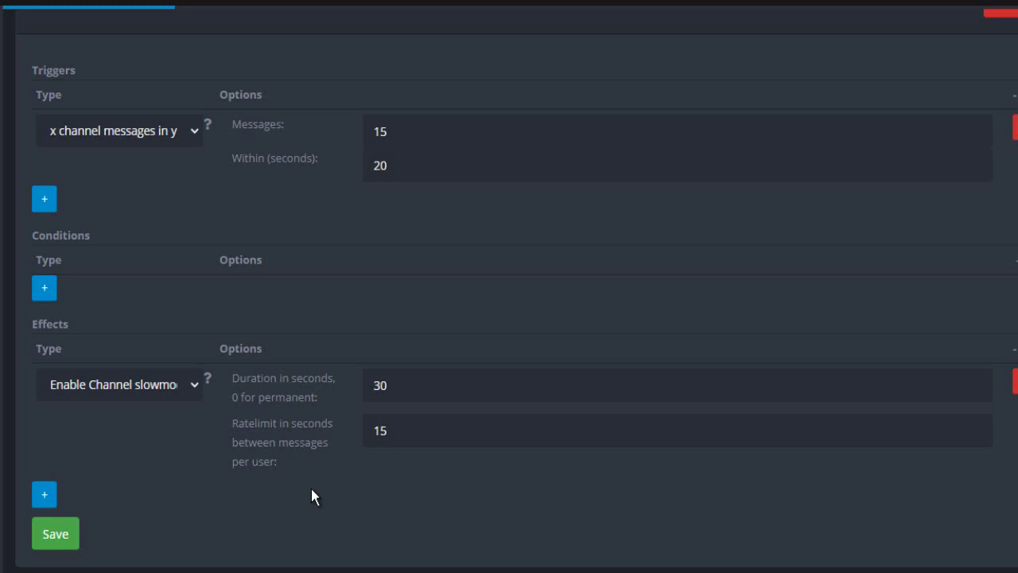
- Add two conditions to the rule: Ignore roles for the VIP role, and Ignore bots
{"action": "left_click", "coordinate": [46, 293]}
{"action": "left_click", "coordinate": [63, 297]}
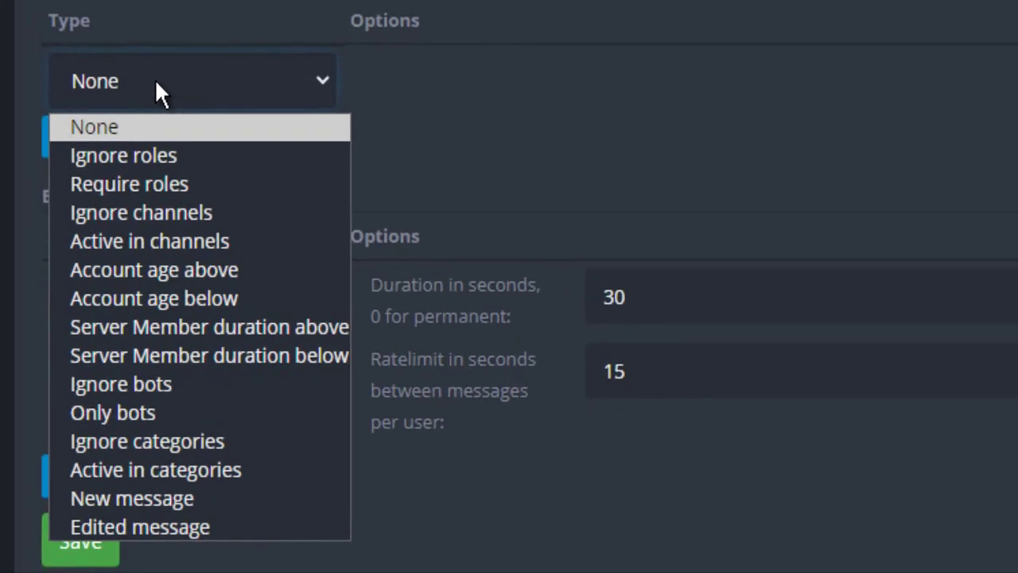
{"action": "left_click", "coordinate": [164, 155]}
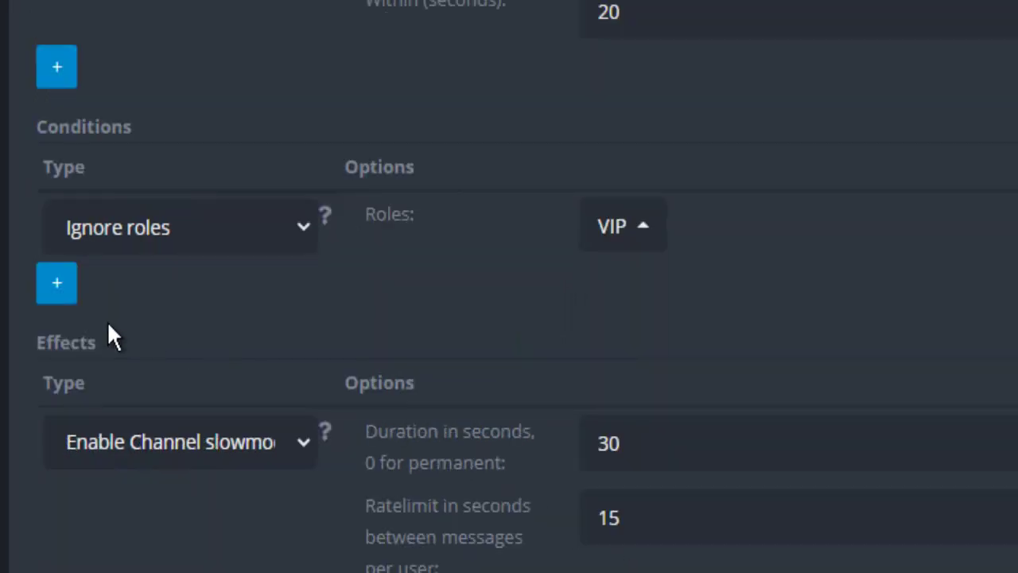
{"action": "left_click", "coordinate": [58, 284]}
{"action": "left_click", "coordinate": [168, 447]}
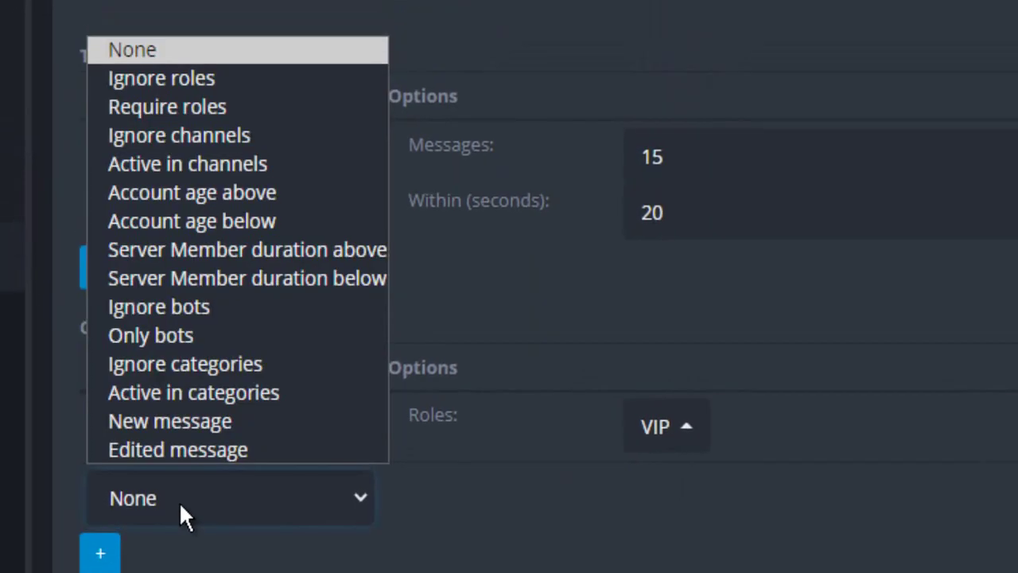
{"action": "left_click", "coordinate": [284, 317]}
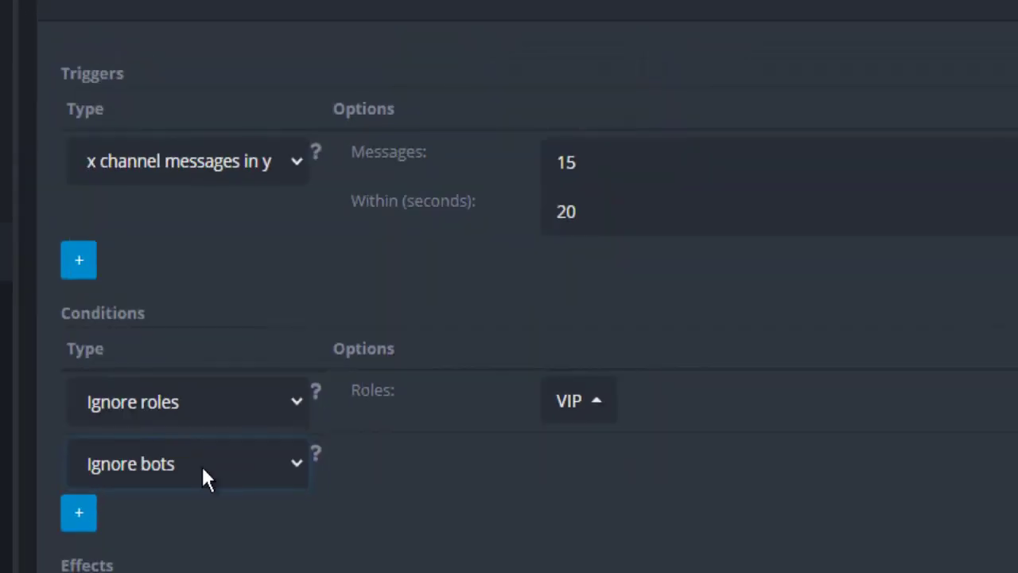
{"action": "left_click", "coordinate": [78, 513]}
{"action": "left_click", "coordinate": [154, 528]}
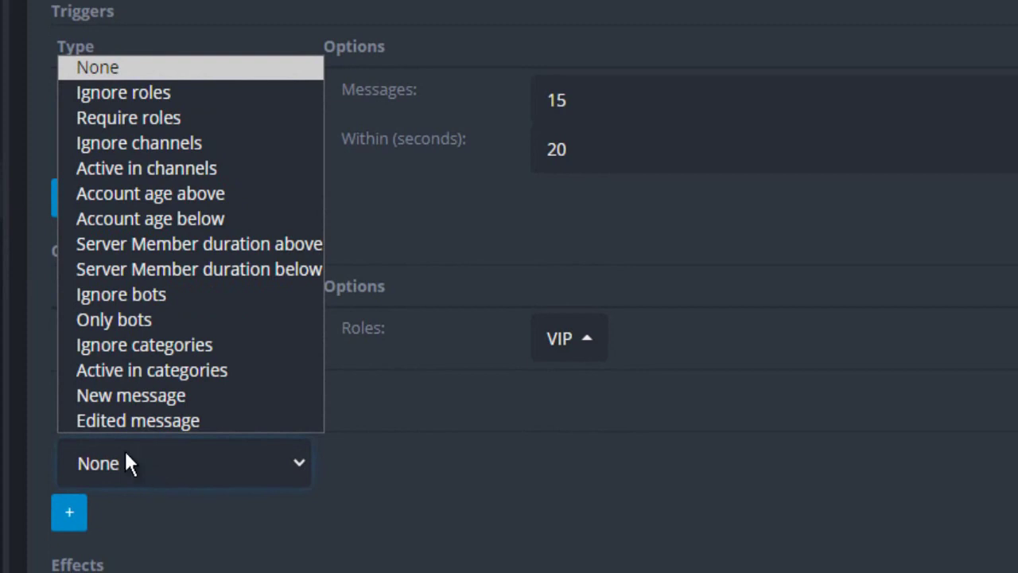
{"action": "left_click", "coordinate": [159, 172]}
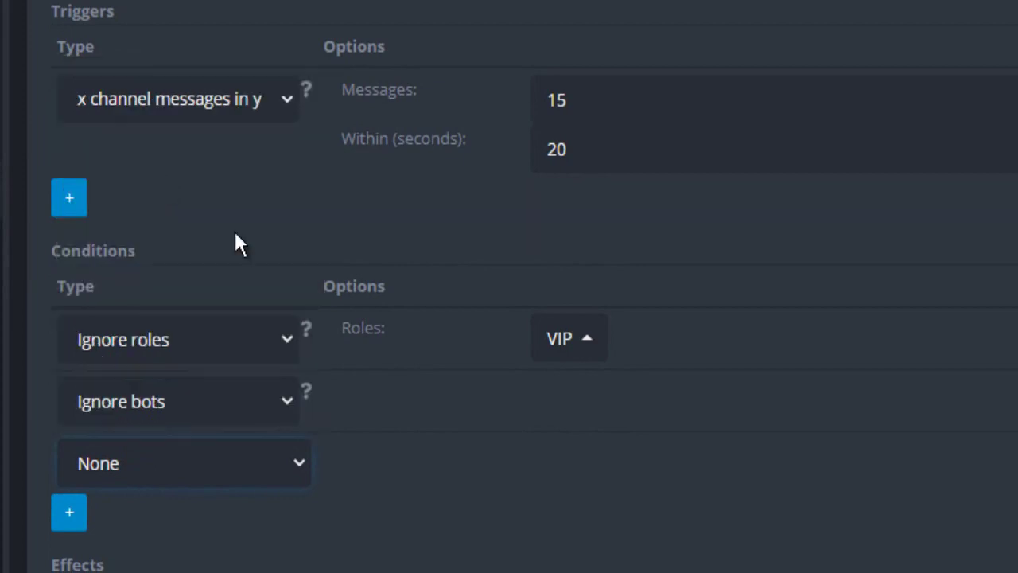
{"action": "left_click", "coordinate": [606, 477]}
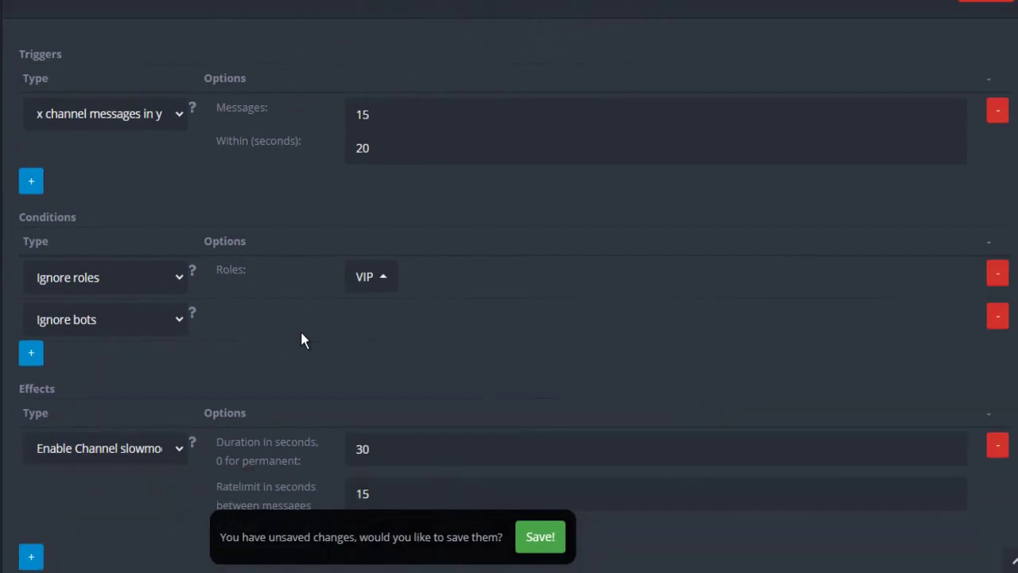
- Add another condition to the rule below Ignore bots and open its type choices
{"action": "left_click", "coordinate": [32, 352]}
{"action": "left_click", "coordinate": [71, 363]}
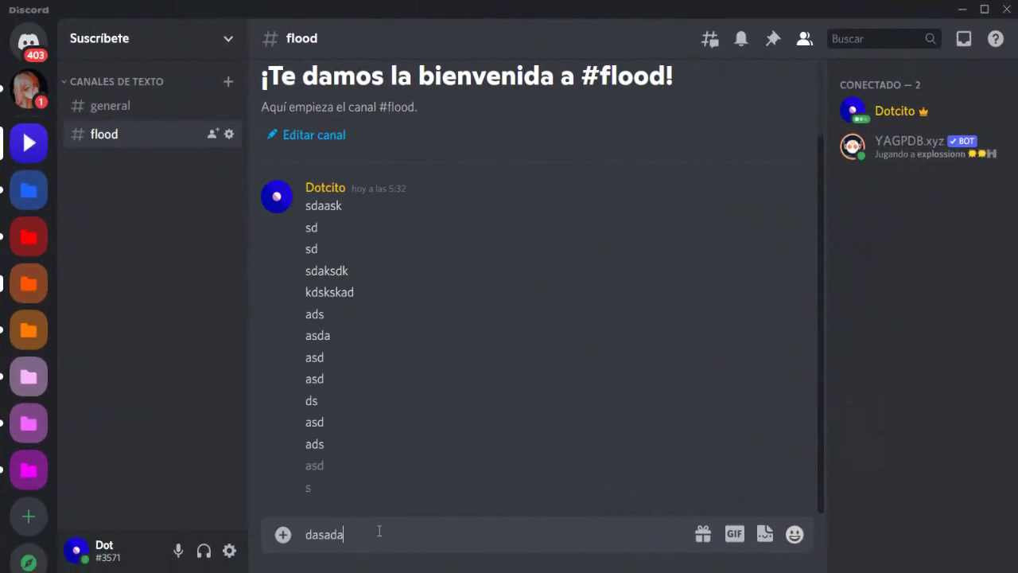
- In Discord, flood the #flood channel with rapid messages: "dasadasd", "sd", "sda" and "sadsadsad"
{"action": "key", "text": "Return"}
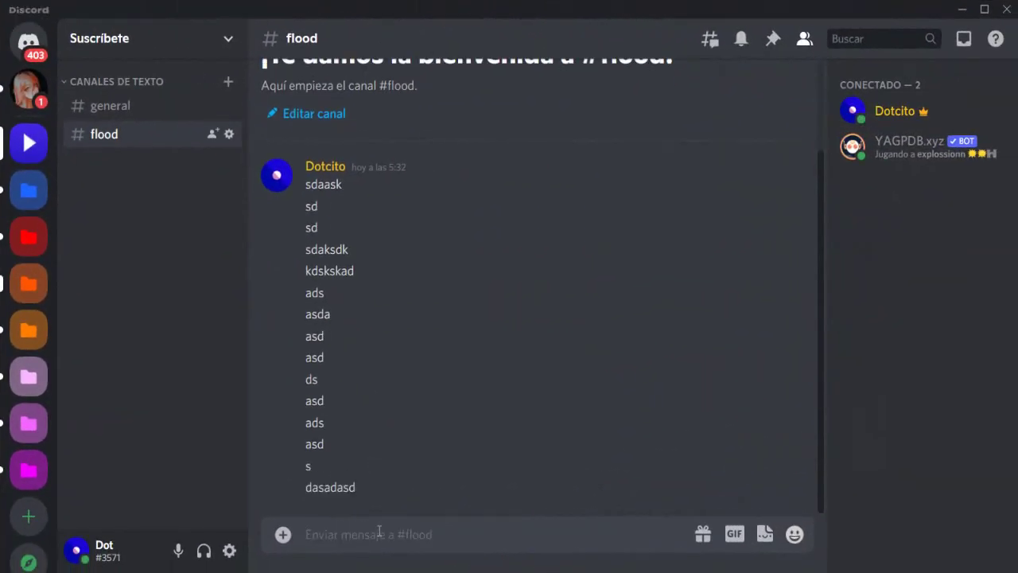
{"action": "type", "text": "sd"}
{"action": "key", "text": "Return"}
{"action": "type", "text": "sda"}
{"action": "key", "text": "Return"}
{"action": "type", "text": "sadsad"}
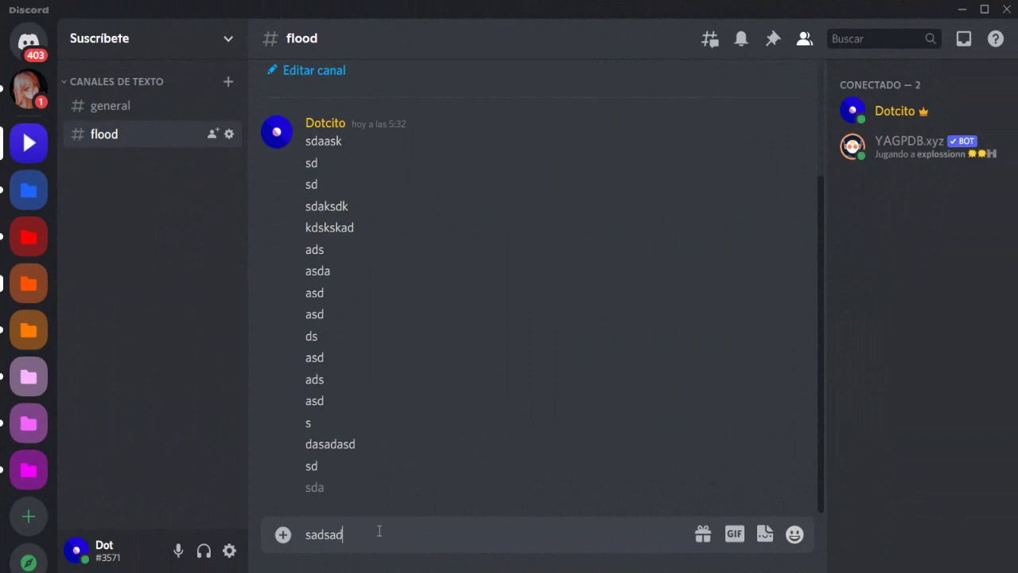
{"action": "type", "text": "sad"}
{"action": "key", "text": "Return"}
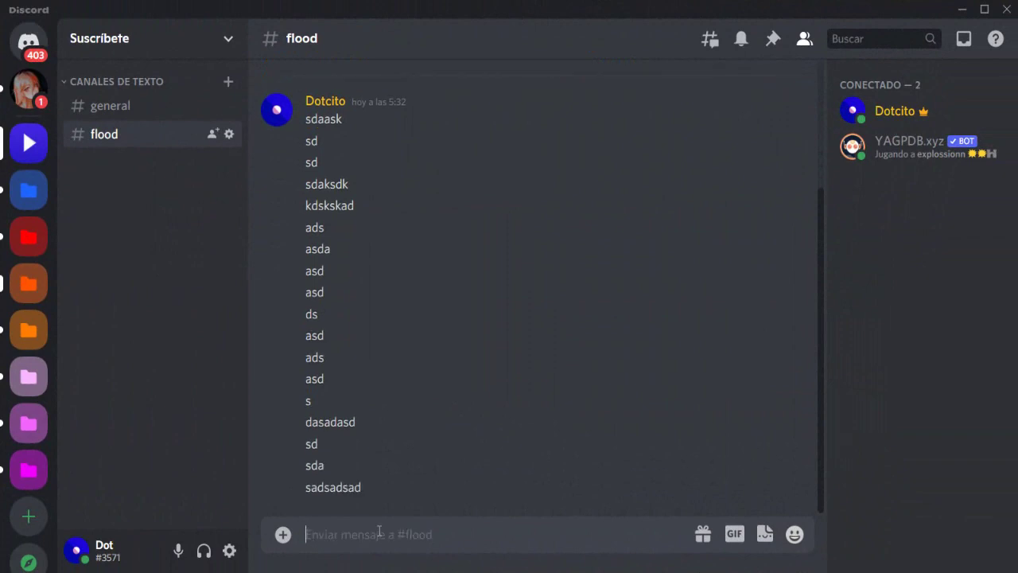